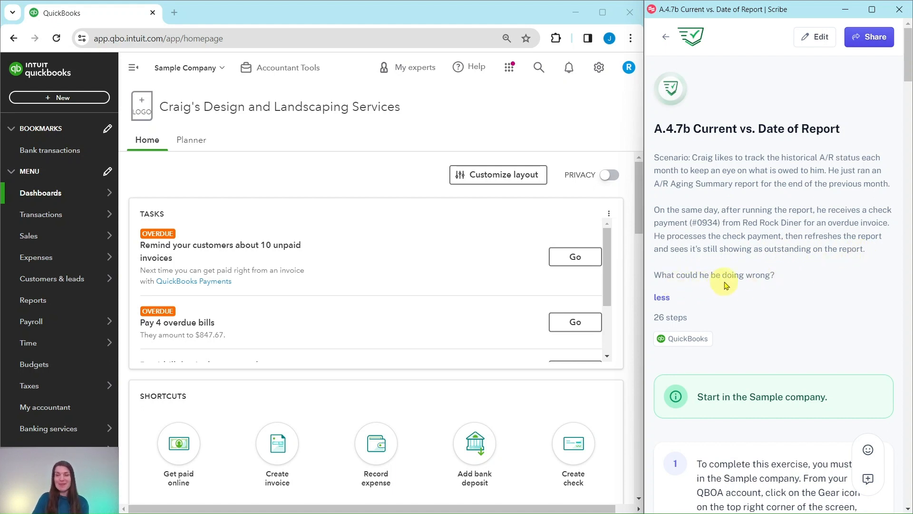
Follow the exercise guide to open the Accounts receivable aging summary from the favorite reports
{"action": "scroll", "coordinate": [772, 278], "scroll_direction": "down", "scroll_amount": 5}
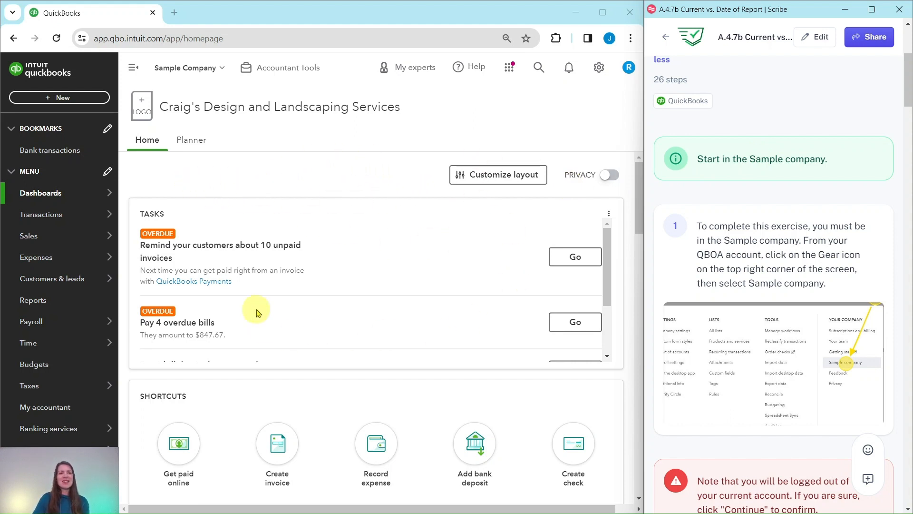
{"action": "scroll", "coordinate": [772, 176], "scroll_direction": "down", "scroll_amount": 6}
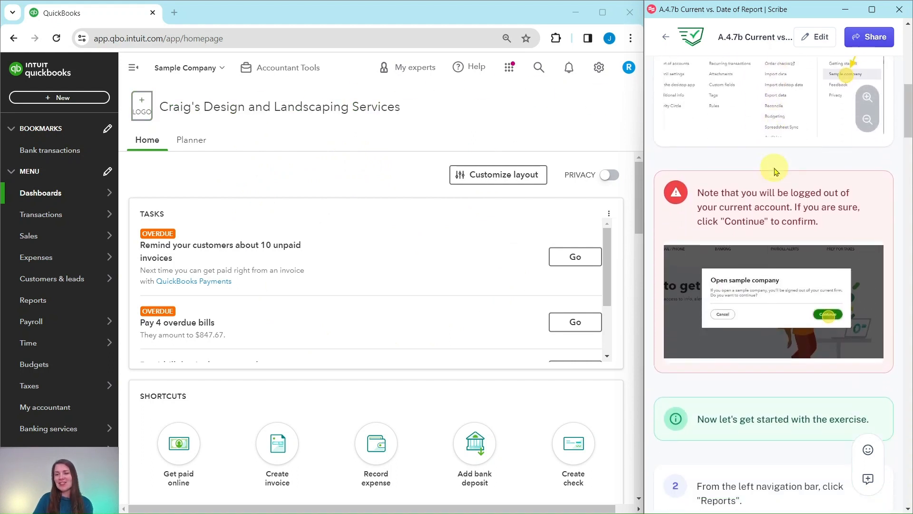
{"action": "scroll", "coordinate": [776, 171], "scroll_direction": "down", "scroll_amount": 9}
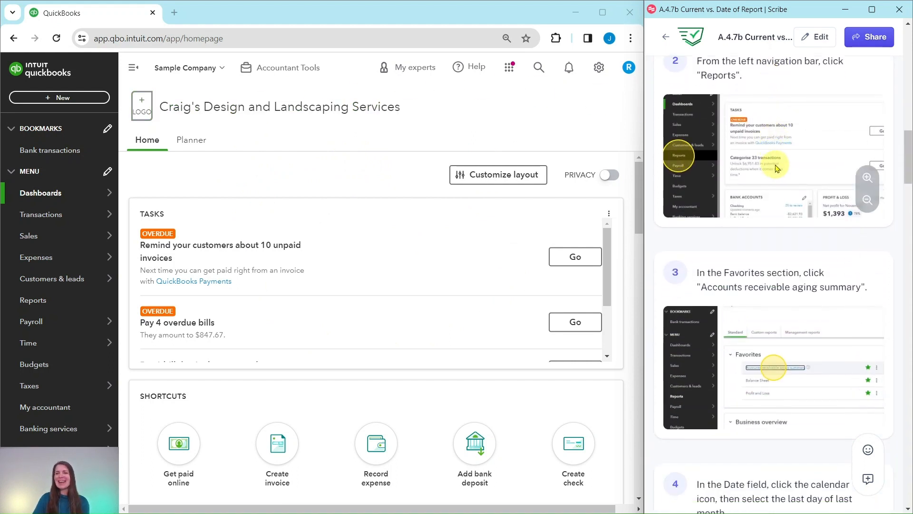
{"action": "scroll", "coordinate": [775, 167], "scroll_direction": "up", "scroll_amount": 2}
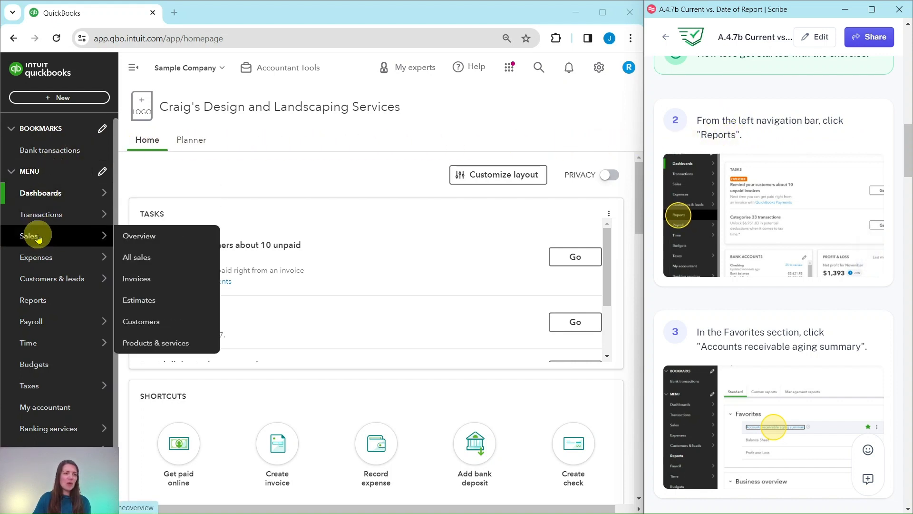
{"action": "left_click", "coordinate": [32, 304]}
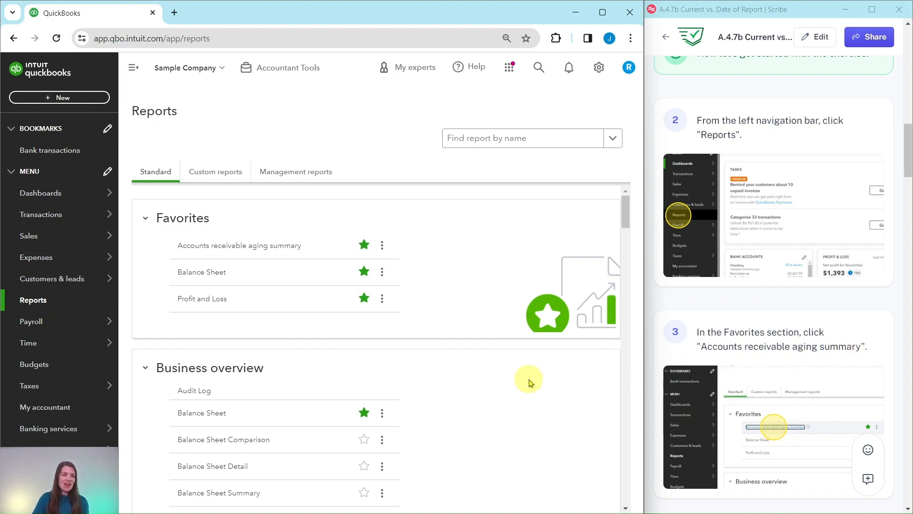
{"action": "left_click", "coordinate": [228, 251]}
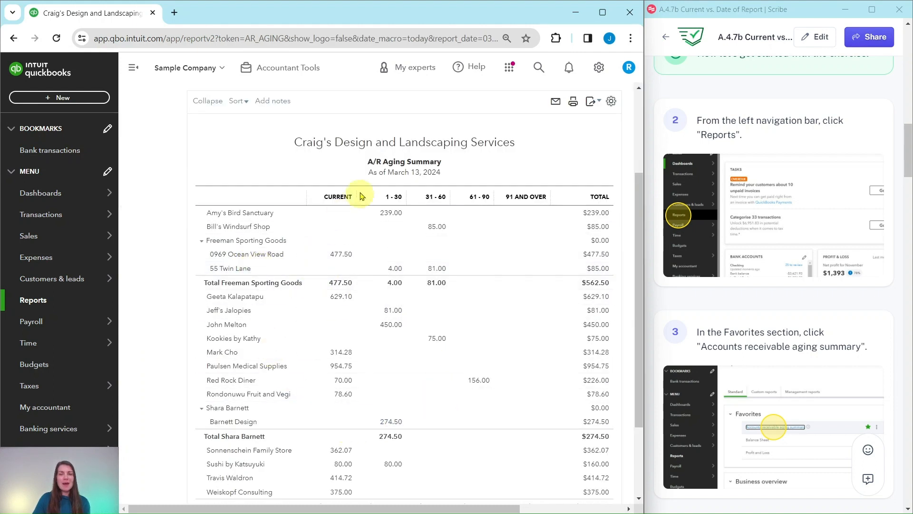
Set the A/R Aging Summary's as-of date to the last day of the previous month, 02/29/2024, and run the report
{"action": "scroll", "coordinate": [809, 286], "scroll_direction": "down", "scroll_amount": 5}
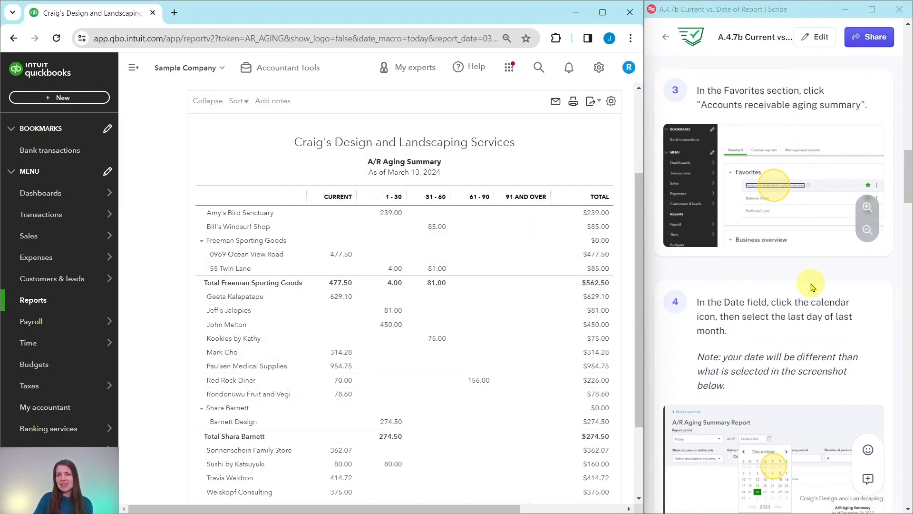
{"action": "scroll", "coordinate": [811, 287], "scroll_direction": "down", "scroll_amount": 4}
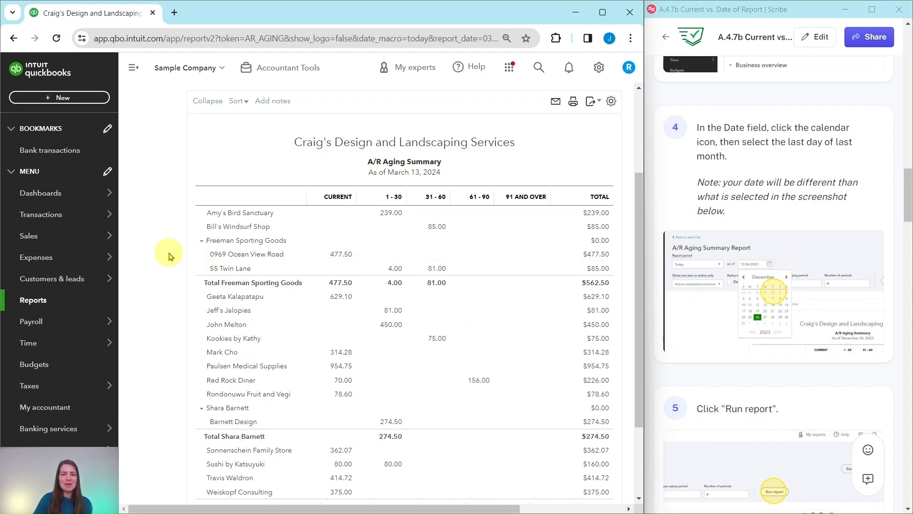
{"action": "scroll", "coordinate": [167, 252], "scroll_direction": "up", "scroll_amount": 3}
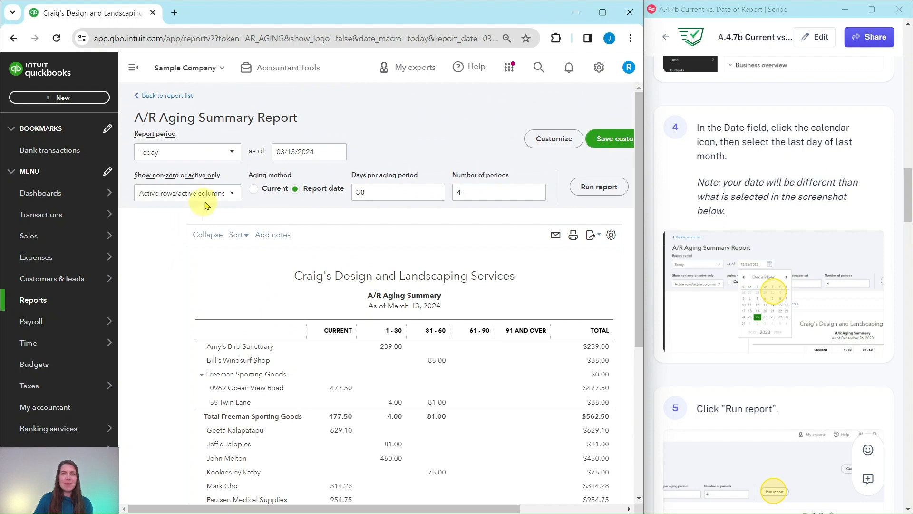
{"action": "left_click", "coordinate": [337, 153]}
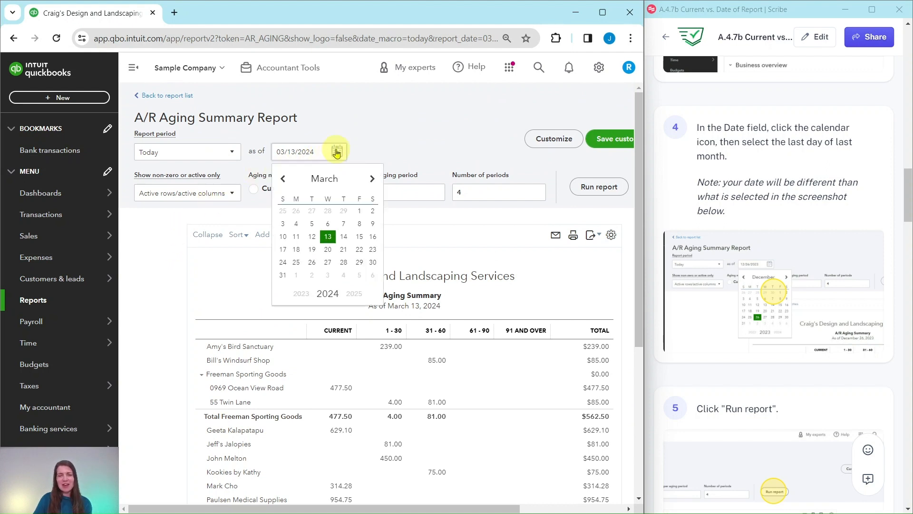
{"action": "left_click", "coordinate": [343, 212]}
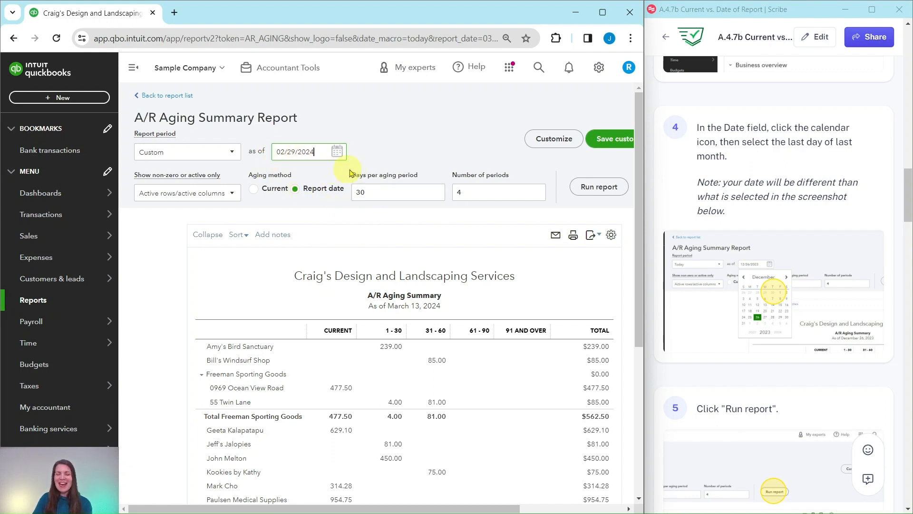
{"action": "left_click", "coordinate": [598, 191]}
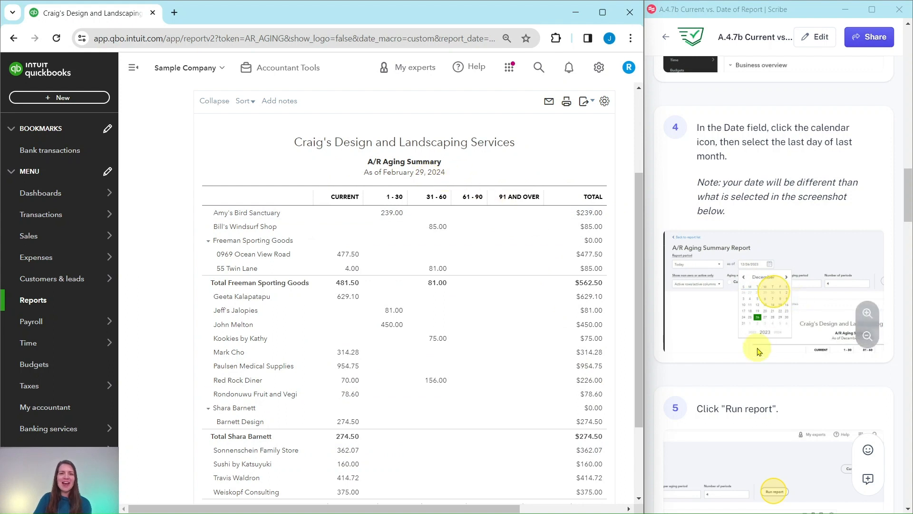
Open the detail report behind Red Rock Diner's 156.00 amount in the 31 - 60 day column, following the exercise guide
{"action": "scroll", "coordinate": [766, 335], "scroll_direction": "down", "scroll_amount": 3}
{"action": "scroll", "coordinate": [767, 335], "scroll_direction": "down", "scroll_amount": 6}
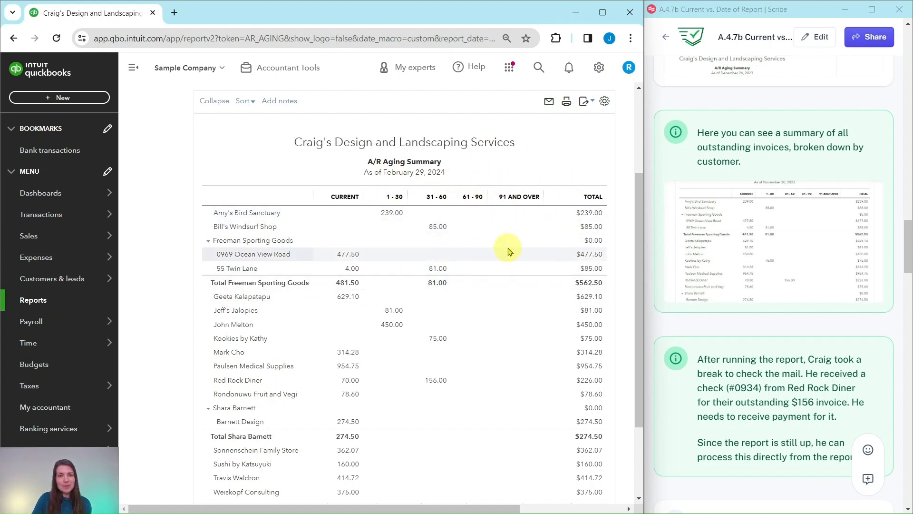
{"action": "scroll", "coordinate": [791, 245], "scroll_direction": "down", "scroll_amount": 3}
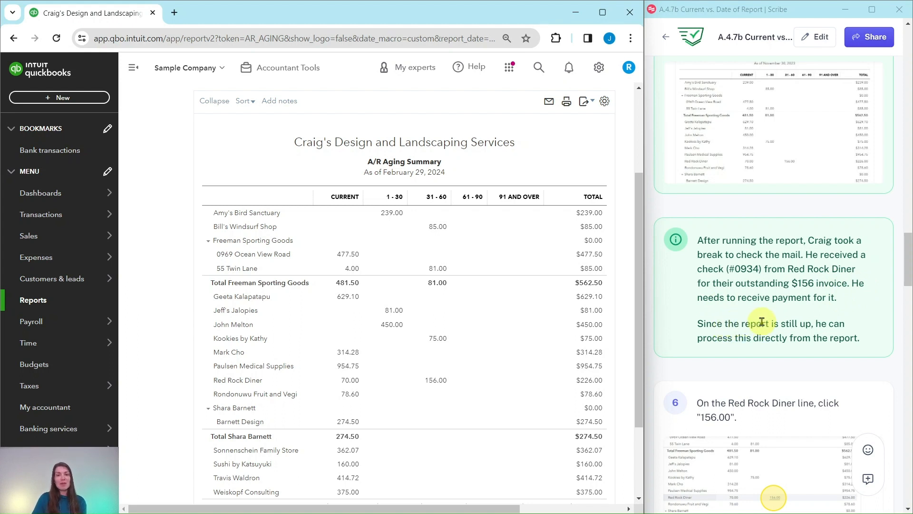
{"action": "scroll", "coordinate": [763, 305], "scroll_direction": "down", "scroll_amount": 5}
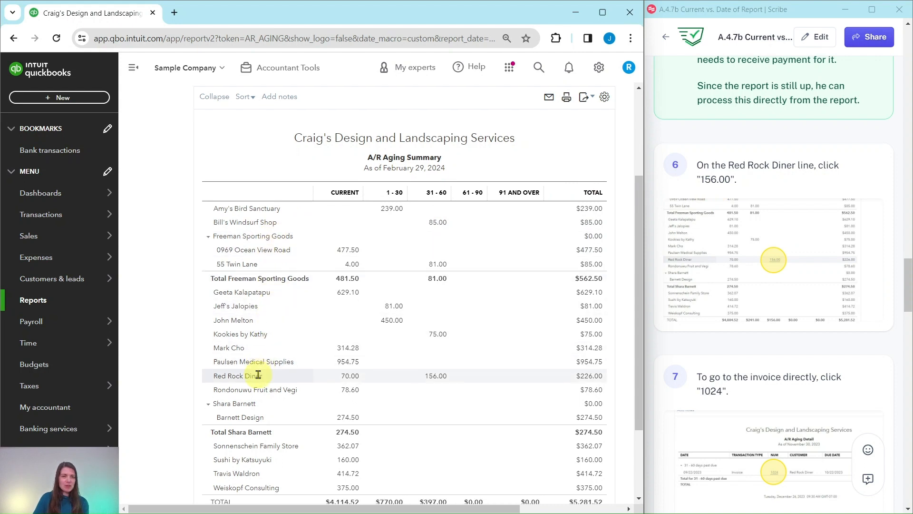
{"action": "scroll", "coordinate": [251, 373], "scroll_direction": "down", "scroll_amount": 1}
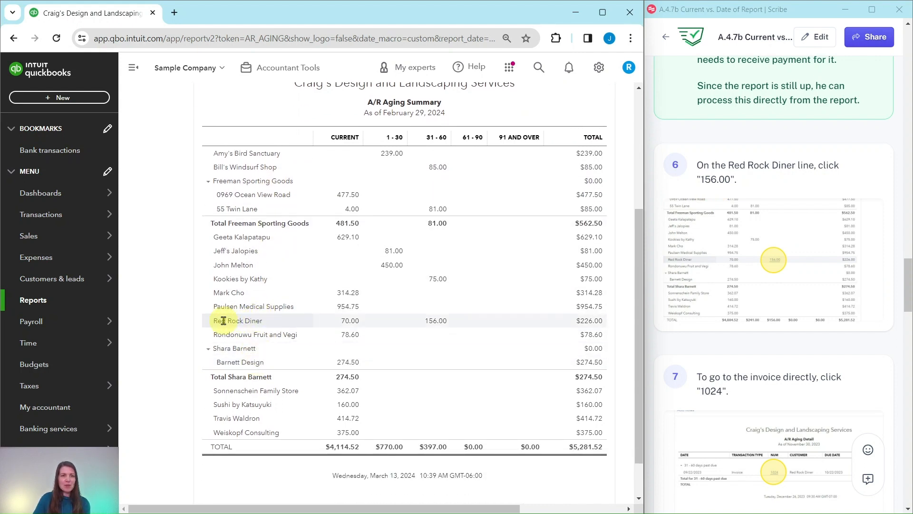
{"action": "left_click", "coordinate": [437, 322]}
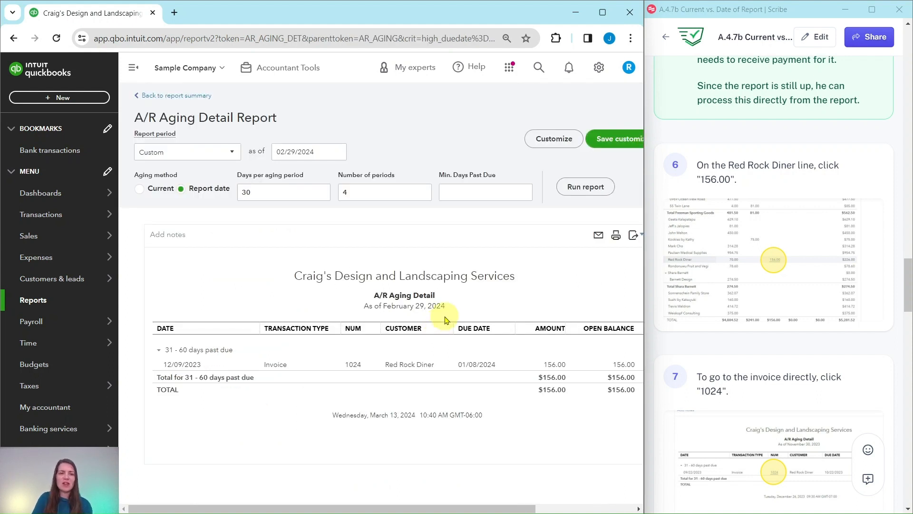
Open Red Rock Diner's invoice 1024 from the A/R Aging Detail and start receiving payment for it
{"action": "scroll", "coordinate": [776, 366], "scroll_direction": "down", "scroll_amount": 3}
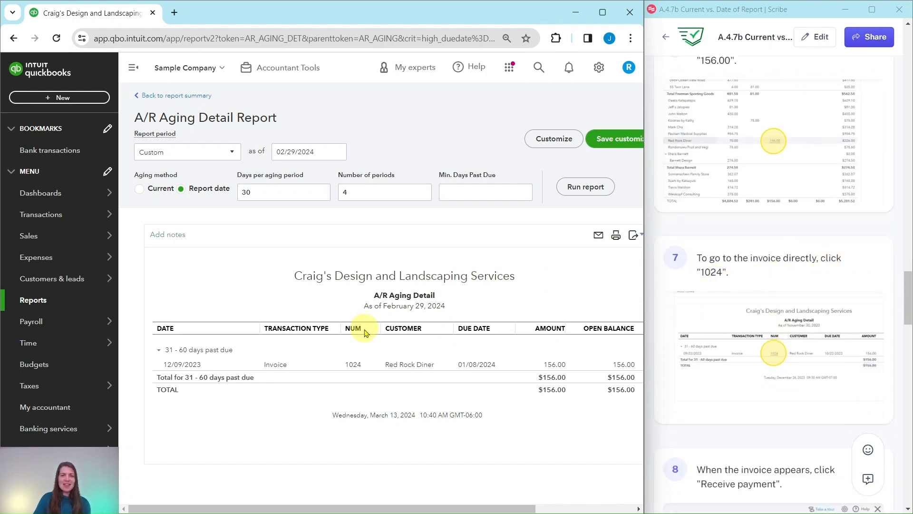
{"action": "left_click", "coordinate": [355, 368]}
{"action": "scroll", "coordinate": [740, 333], "scroll_direction": "down", "scroll_amount": 3}
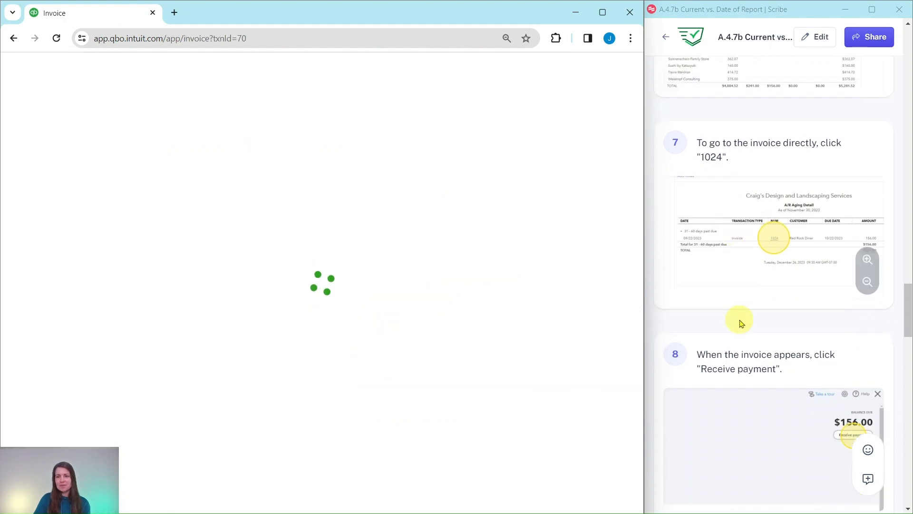
{"action": "scroll", "coordinate": [740, 323], "scroll_direction": "down", "scroll_amount": 5}
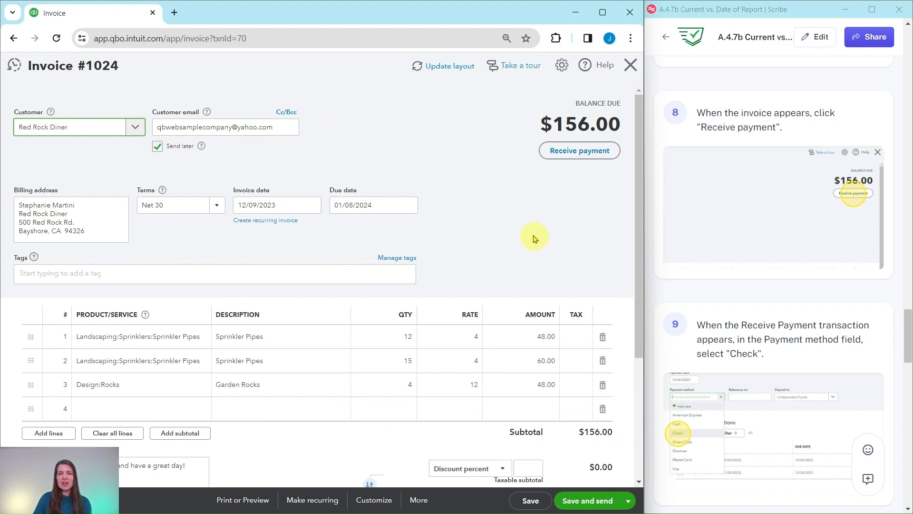
{"action": "left_click", "coordinate": [578, 152]}
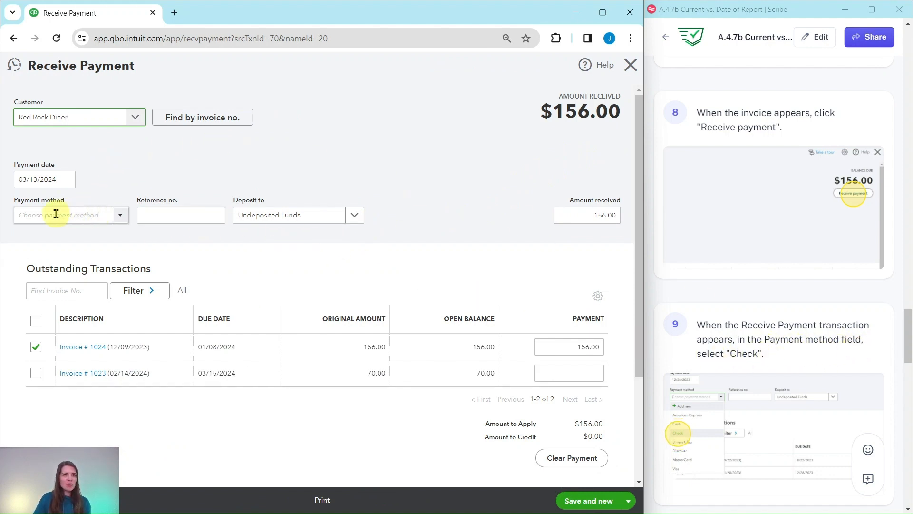
Record the payment with method Check and reference number 0934, and save and close it
{"action": "left_click", "coordinate": [118, 219]}
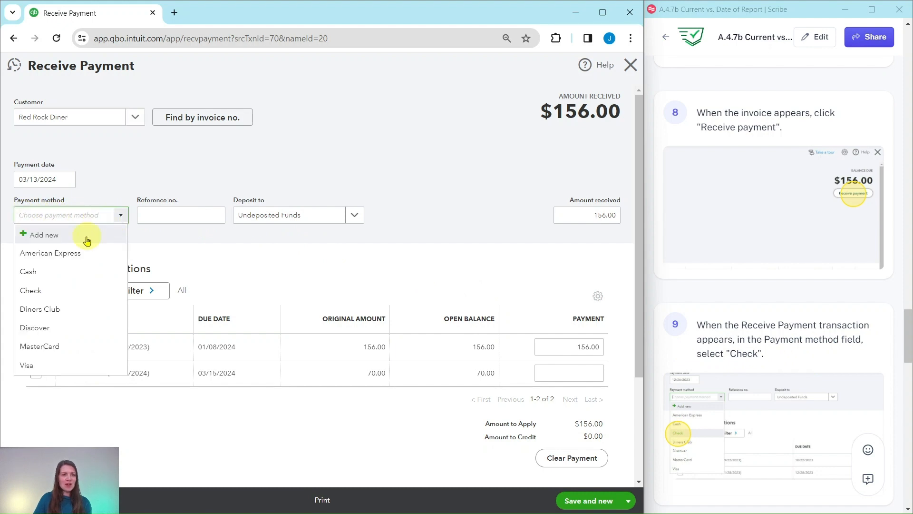
{"action": "left_click", "coordinate": [46, 294]}
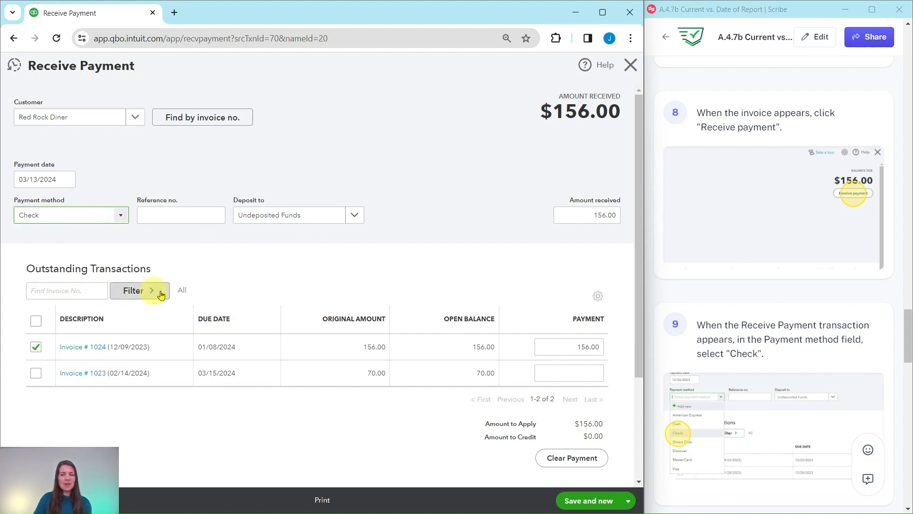
{"action": "scroll", "coordinate": [758, 301], "scroll_direction": "down", "scroll_amount": 10}
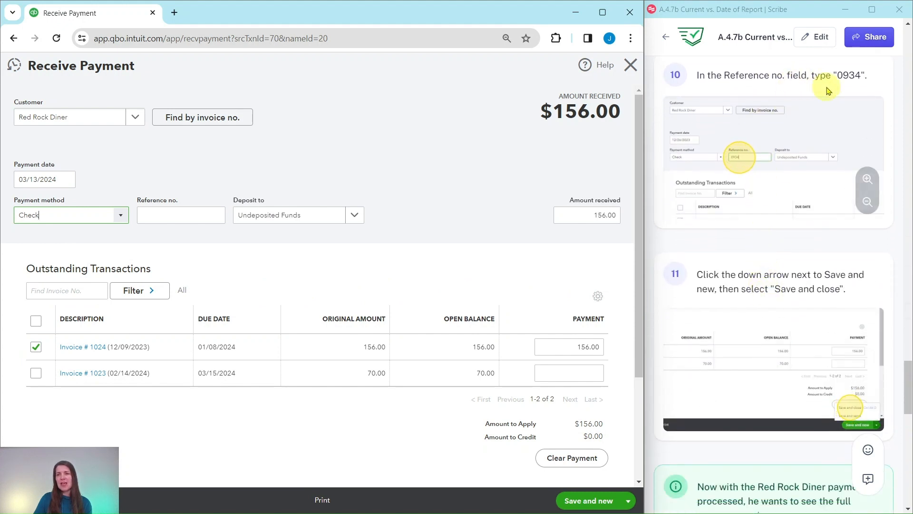
{"action": "scroll", "coordinate": [822, 90], "scroll_direction": "up", "scroll_amount": 2}
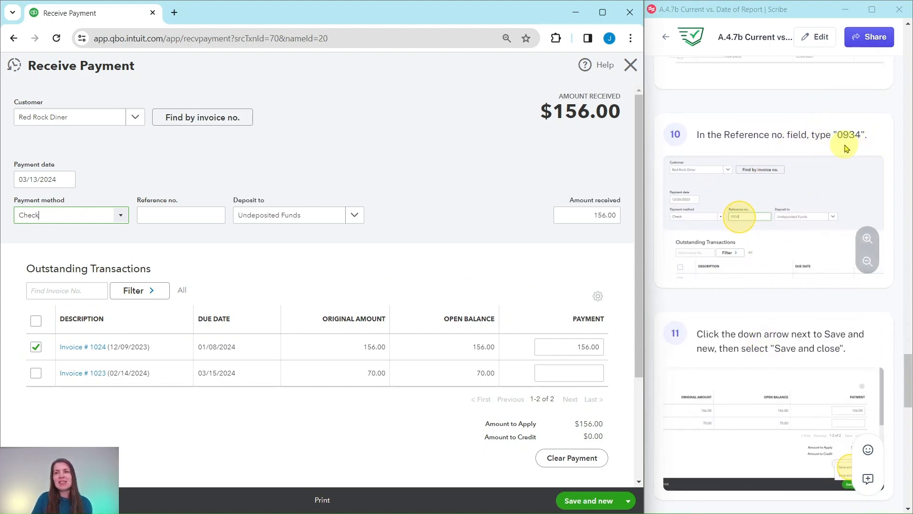
{"action": "left_click", "coordinate": [203, 215]}
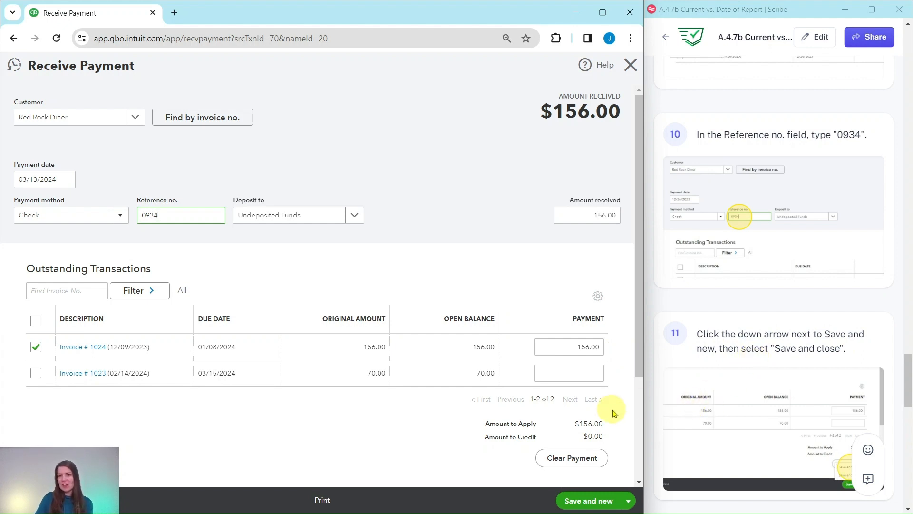
{"action": "left_click", "coordinate": [630, 501]}
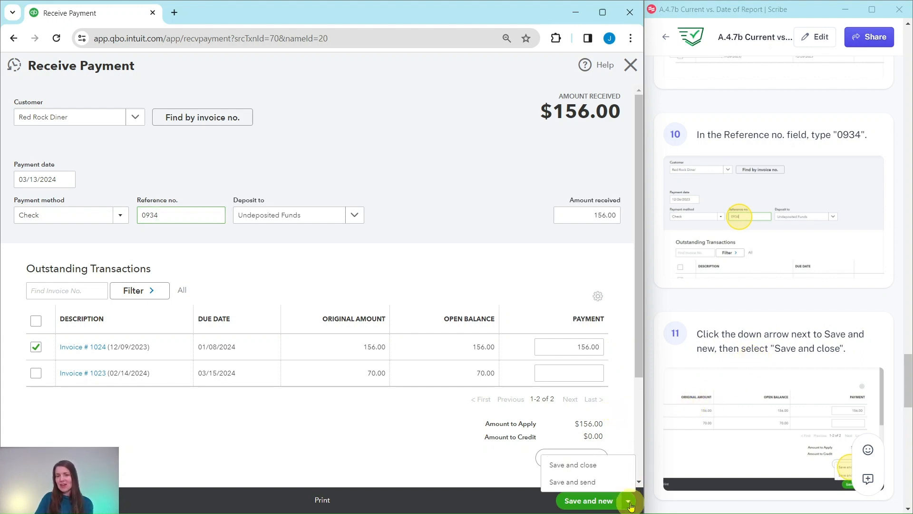
{"action": "left_click", "coordinate": [573, 466]}
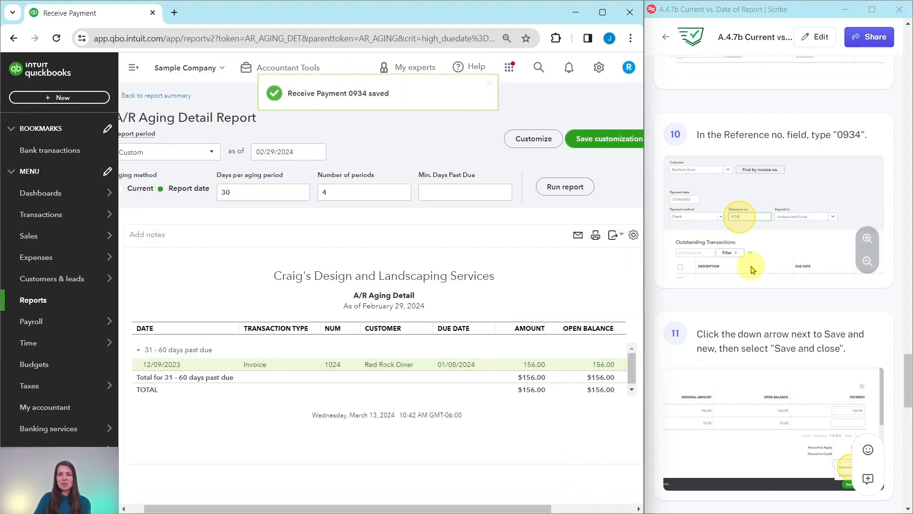
Return to the A/R Aging Summary from the detail report and run the summary again with the same settings
{"action": "scroll", "coordinate": [750, 261], "scroll_direction": "down", "scroll_amount": 8}
{"action": "scroll", "coordinate": [753, 247], "scroll_direction": "down", "scroll_amount": 1}
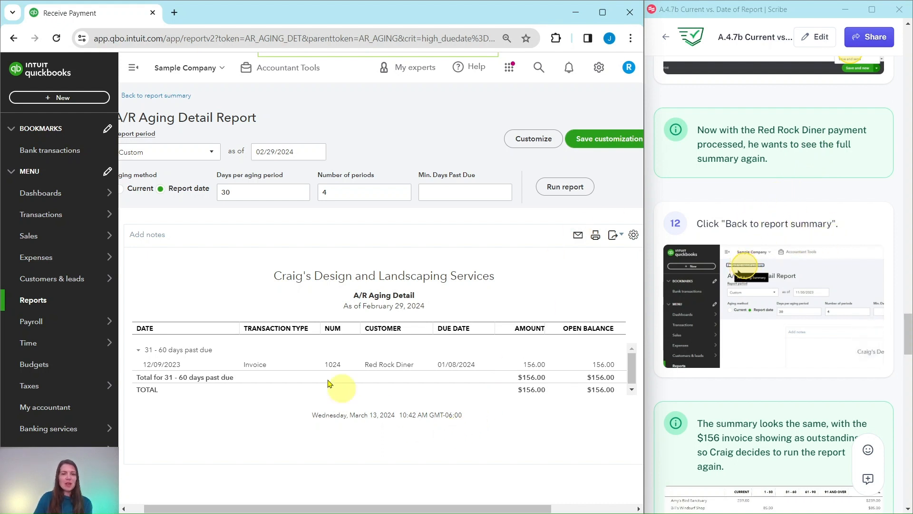
{"action": "left_click", "coordinate": [151, 98]}
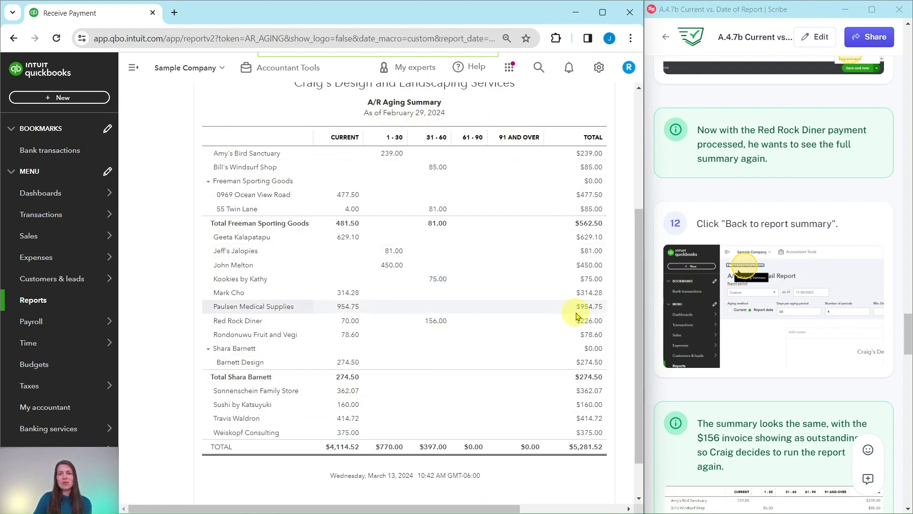
{"action": "scroll", "coordinate": [784, 305], "scroll_direction": "down", "scroll_amount": 5}
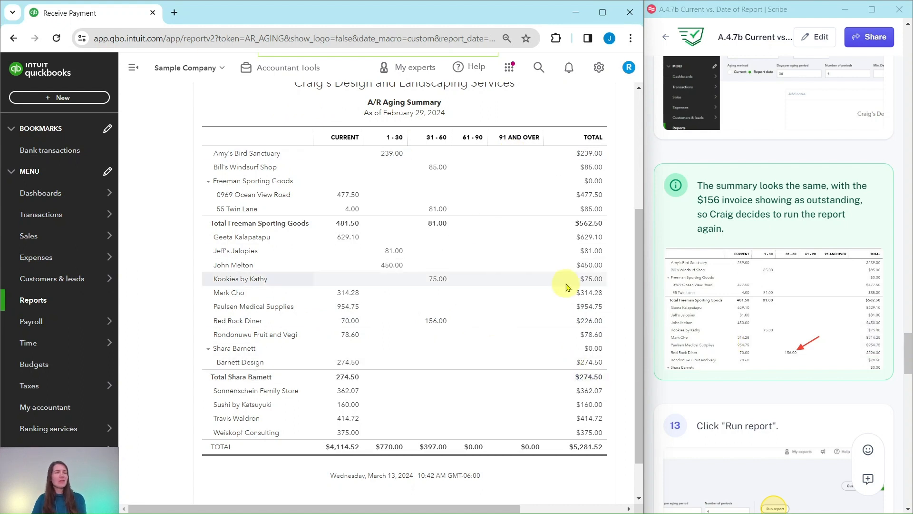
{"action": "scroll", "coordinate": [566, 286], "scroll_direction": "up", "scroll_amount": 4}
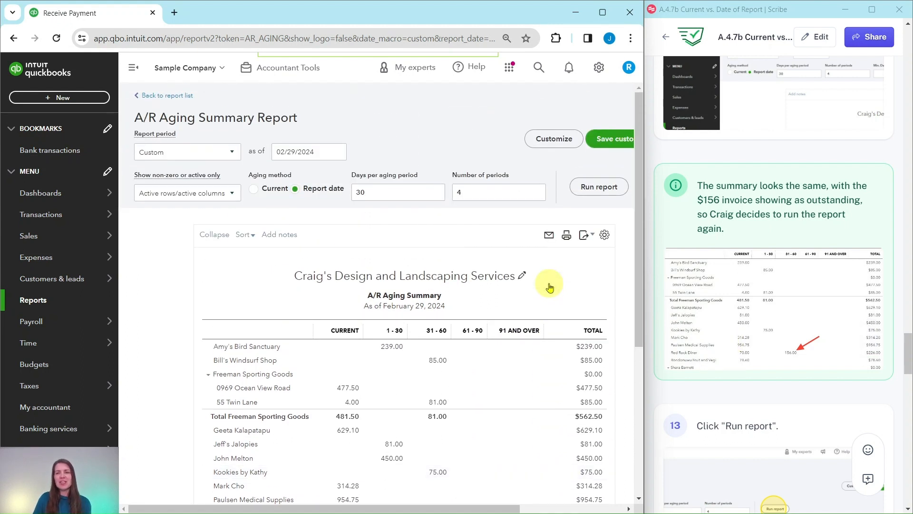
{"action": "left_click", "coordinate": [599, 187]}
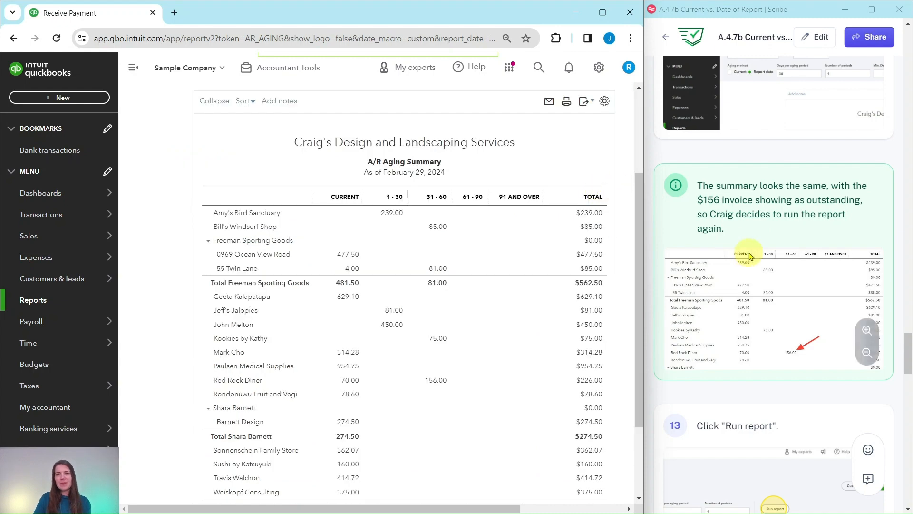
Following the exercise guide, switch the A/R Aging Summary's aging method to Current and run the report again
{"action": "scroll", "coordinate": [756, 252], "scroll_direction": "down", "scroll_amount": 7}
{"action": "scroll", "coordinate": [757, 252], "scroll_direction": "down", "scroll_amount": 4}
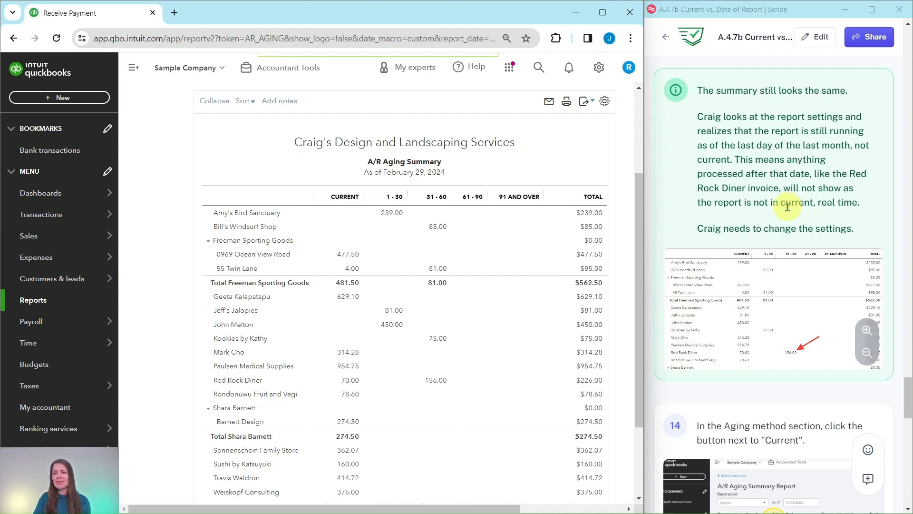
{"action": "scroll", "coordinate": [787, 207], "scroll_direction": "down", "scroll_amount": 6}
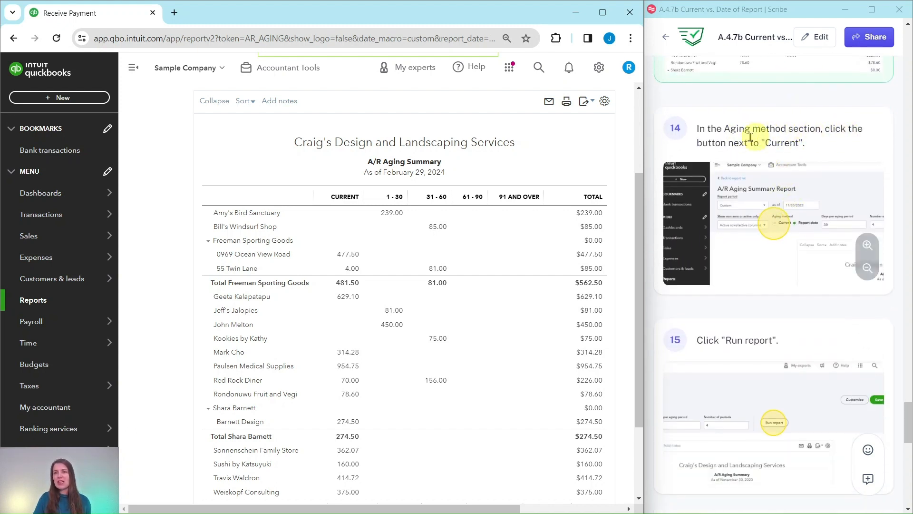
{"action": "scroll", "coordinate": [172, 175], "scroll_direction": "up", "scroll_amount": 2}
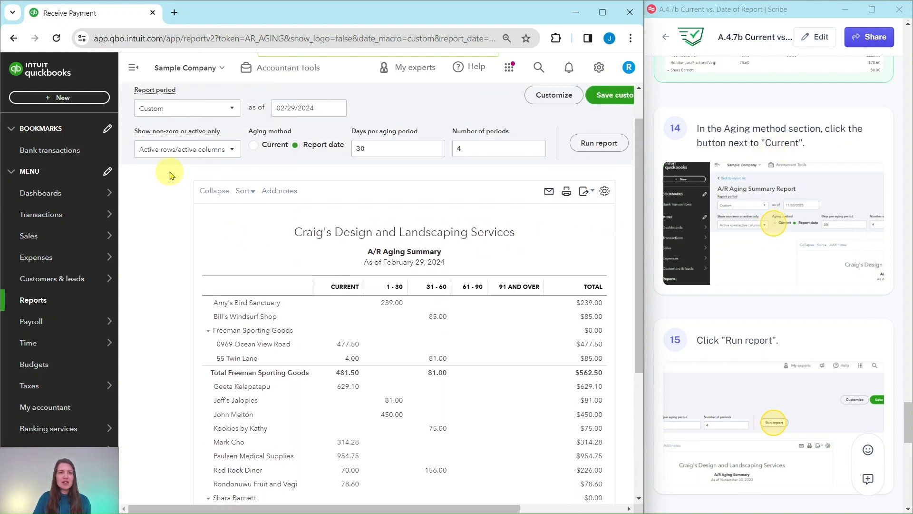
{"action": "scroll", "coordinate": [172, 175], "scroll_direction": "up", "scroll_amount": 1}
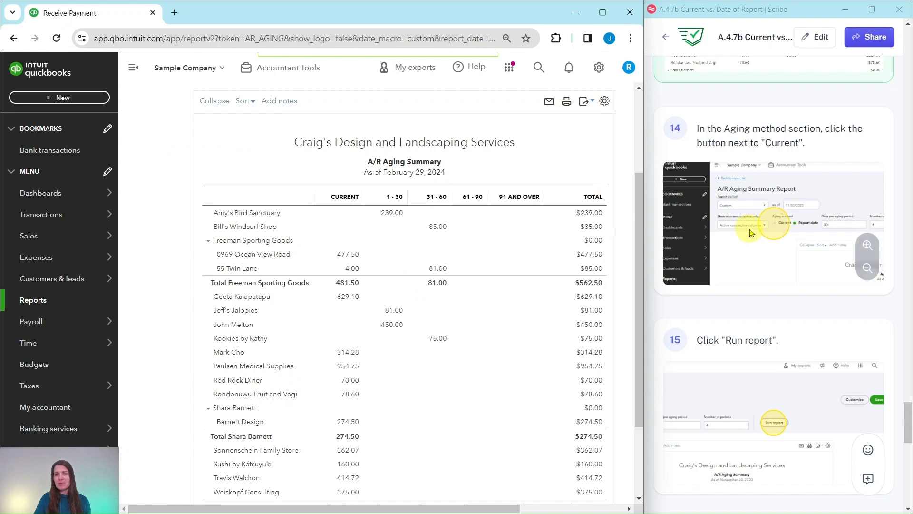
Compare Red Rock Diner's row with the exercise guide and review its closing notes on when to use Current or Report date aging
{"action": "scroll", "coordinate": [756, 238], "scroll_direction": "down", "scroll_amount": 9}
{"action": "scroll", "coordinate": [753, 226], "scroll_direction": "down", "scroll_amount": 1}
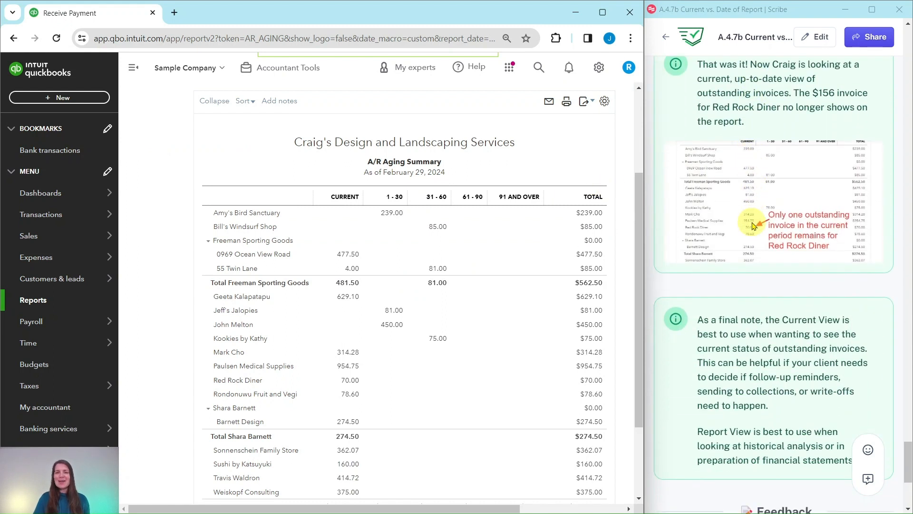
{"action": "scroll", "coordinate": [744, 225], "scroll_direction": "up", "scroll_amount": 1}
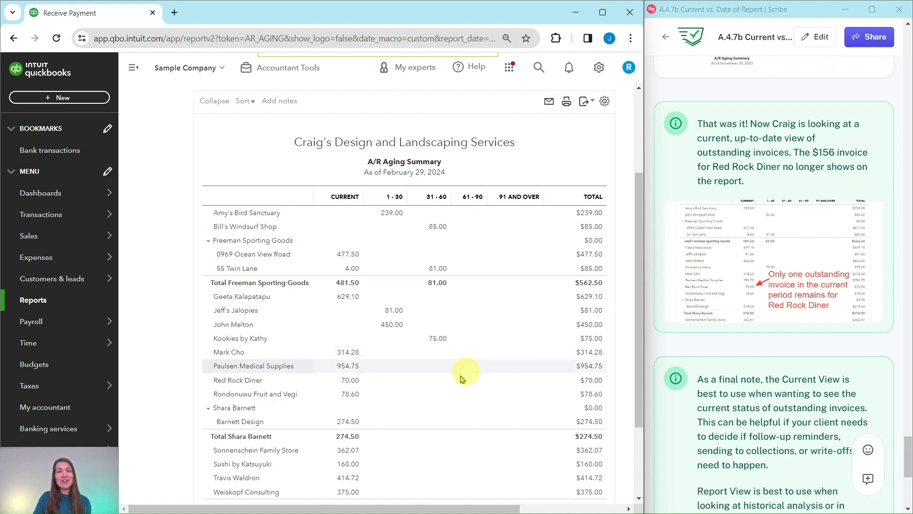
{"action": "scroll", "coordinate": [784, 332], "scroll_direction": "down", "scroll_amount": 3}
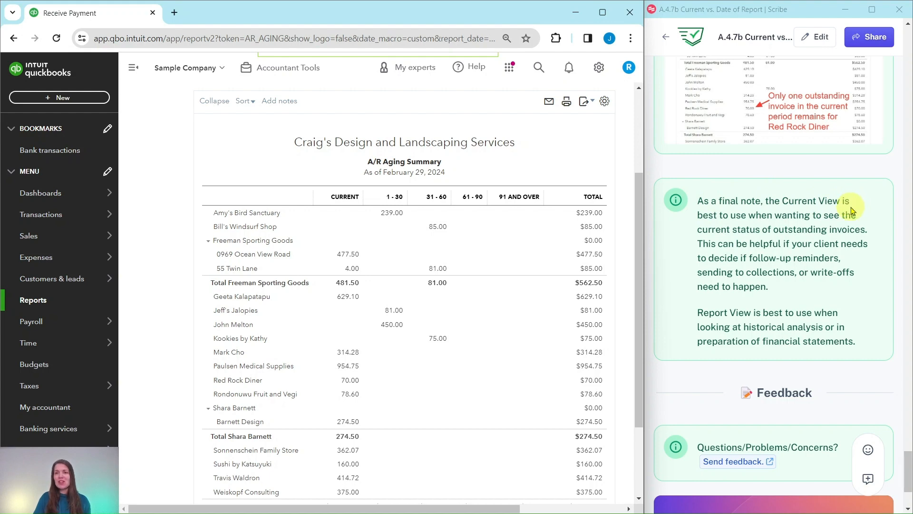
{"action": "scroll", "coordinate": [276, 219], "scroll_direction": "up", "scroll_amount": 3}
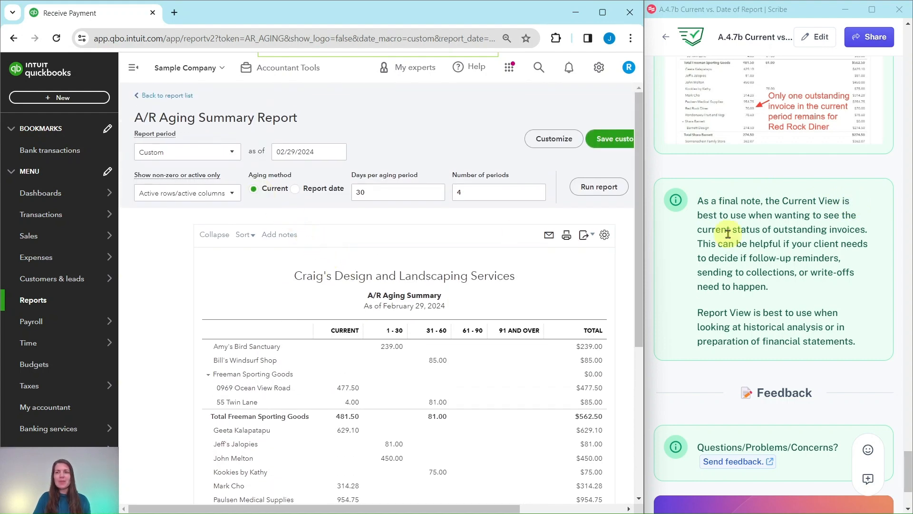